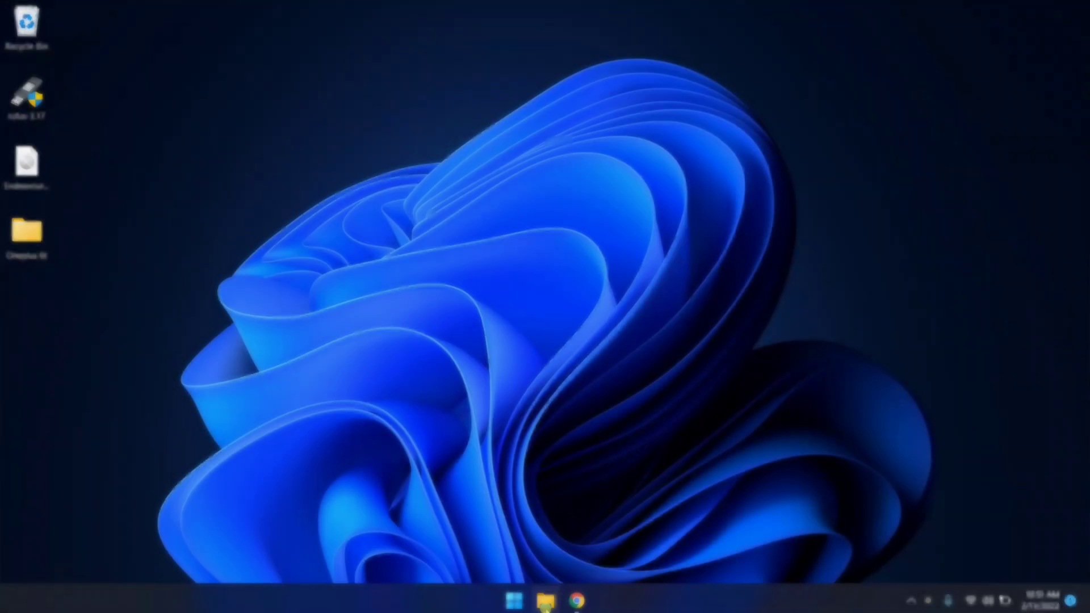
Step: Open the OnePlus folder and check the firmware zip's actions without extracting it
{"action": "left_click", "coordinate": [545, 602]}
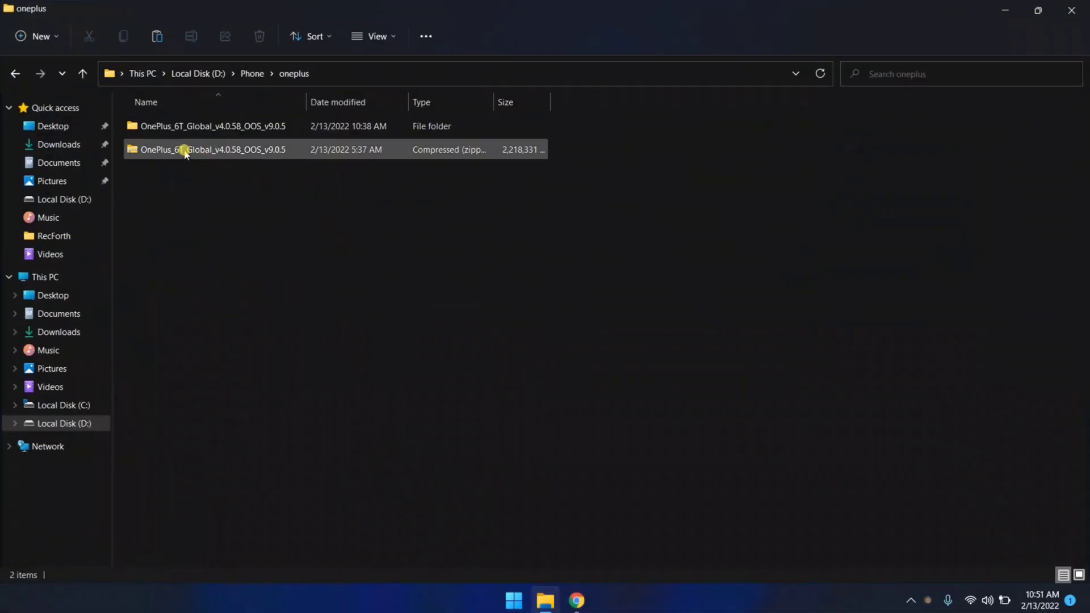
{"action": "left_click", "coordinate": [185, 153]}
{"action": "right_click", "coordinate": [185, 153]}
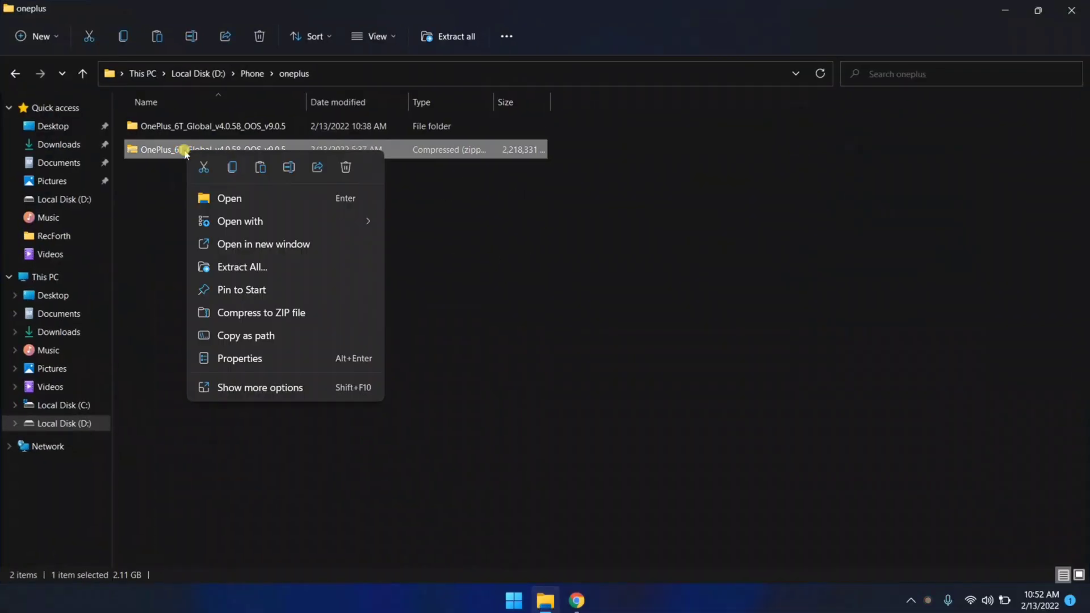
{"action": "left_click", "coordinate": [269, 388]}
{"action": "mouse_move", "coordinate": [358, 140]}
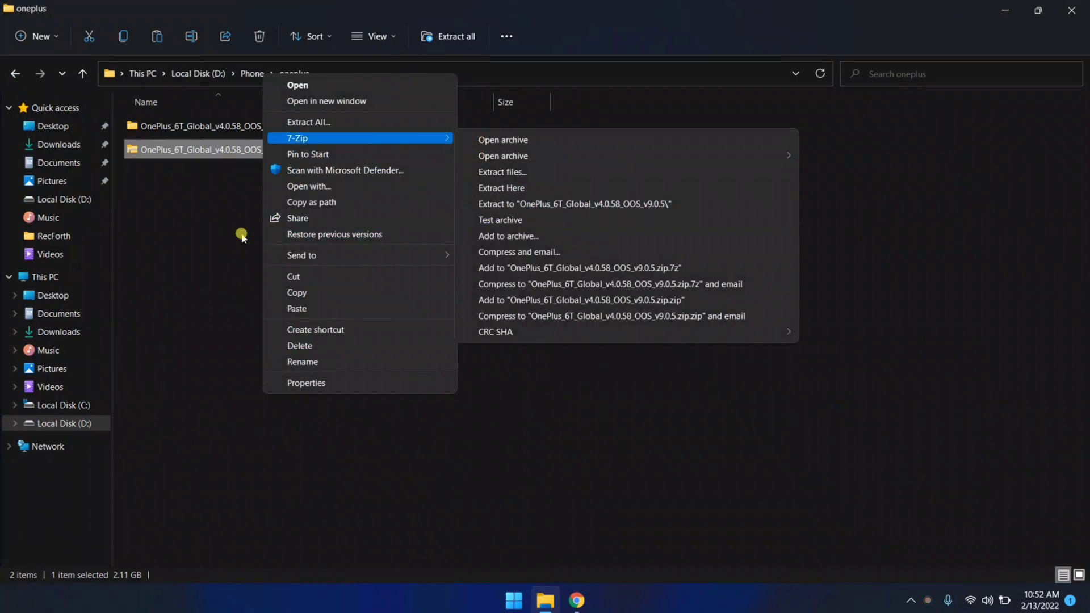
{"action": "left_click", "coordinate": [227, 236]}
Step: Browse into the extracted firmware folder and its Driver subfolder, then go back up
{"action": "left_click", "coordinate": [236, 123]}
{"action": "double_click", "coordinate": [237, 124]}
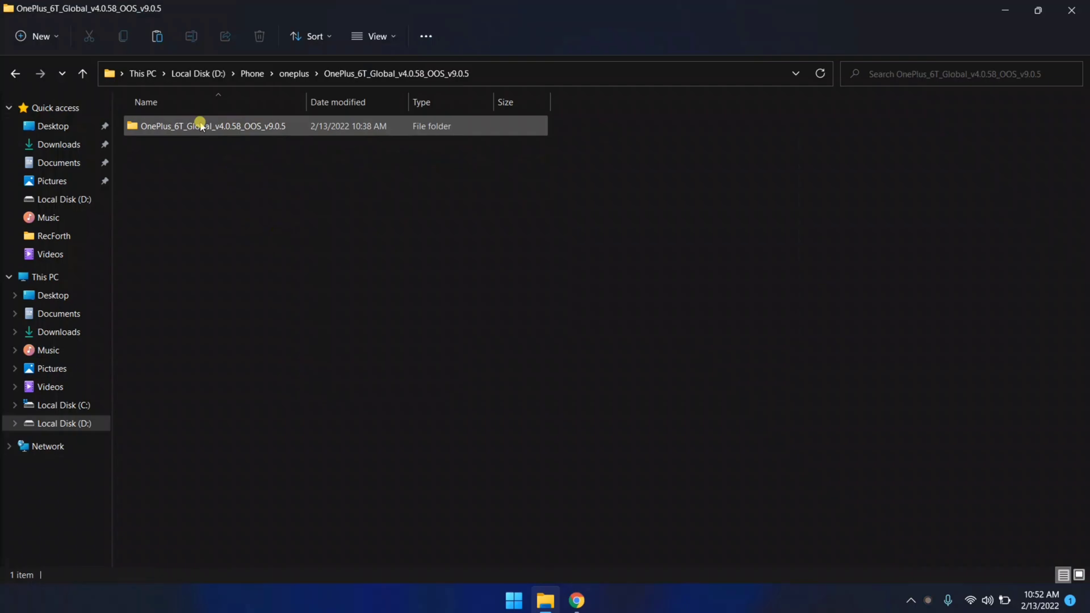
{"action": "double_click", "coordinate": [182, 125]}
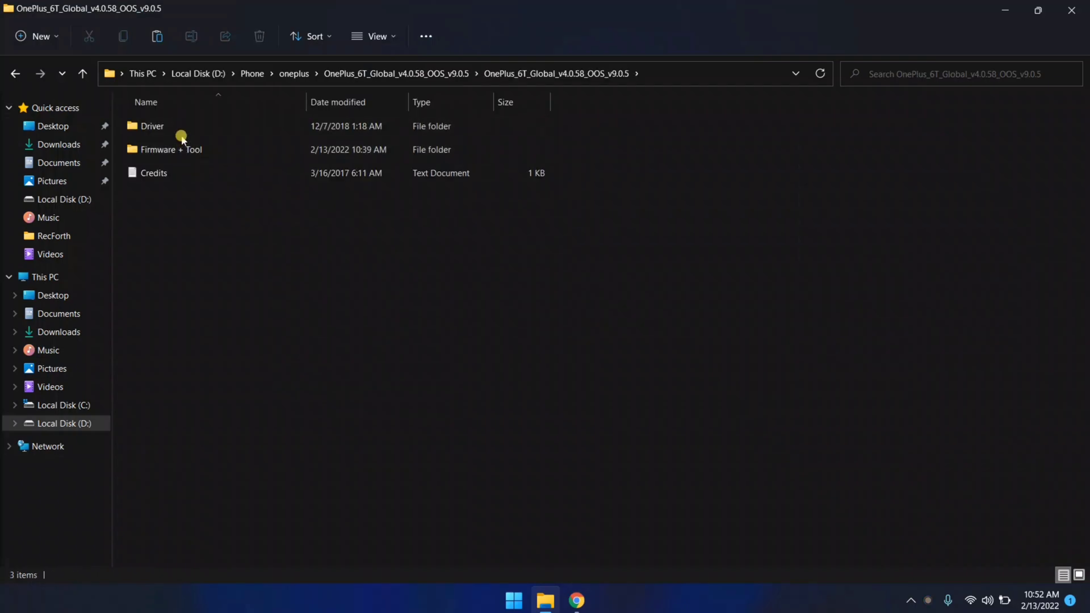
{"action": "double_click", "coordinate": [177, 132]}
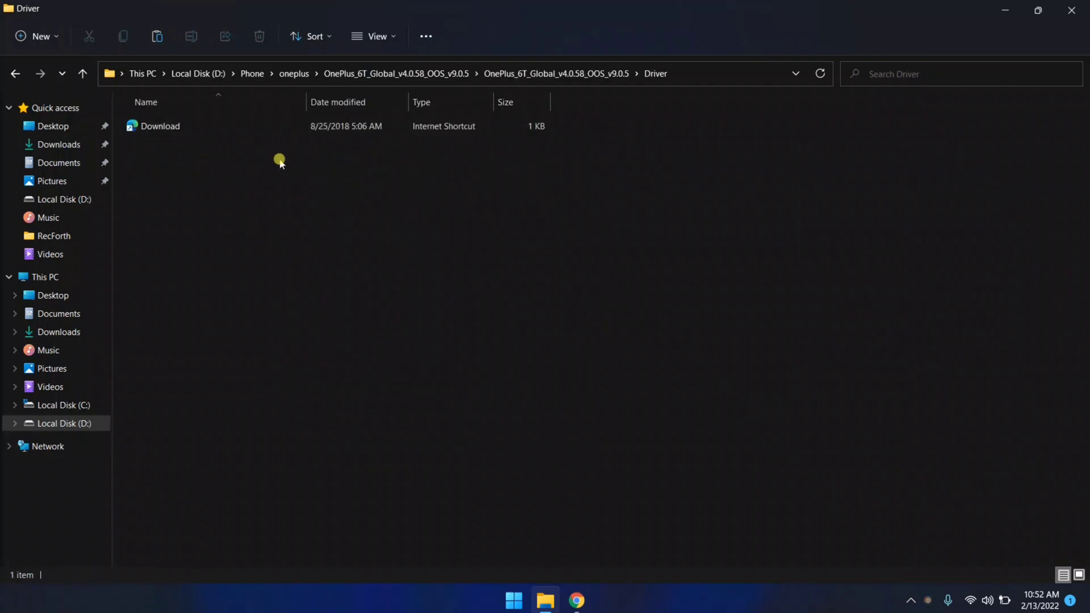
{"action": "key", "text": "alt+Left"}
Step: Run MsmDownloadTool V4.0 from the Firmware + Tool folder as administrator
{"action": "double_click", "coordinate": [280, 153]}
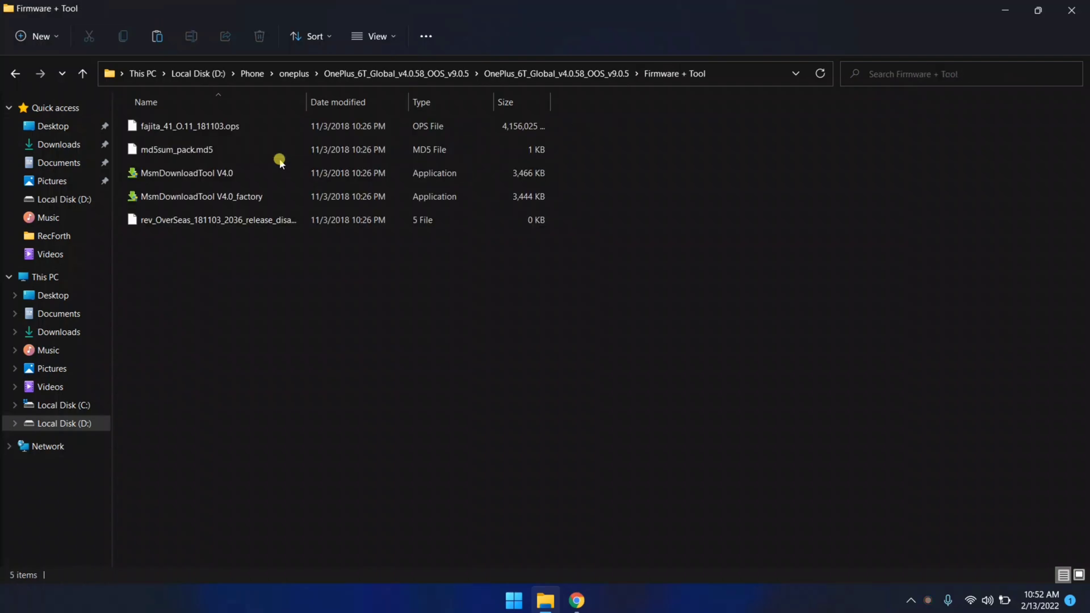
{"action": "left_click", "coordinate": [226, 174]}
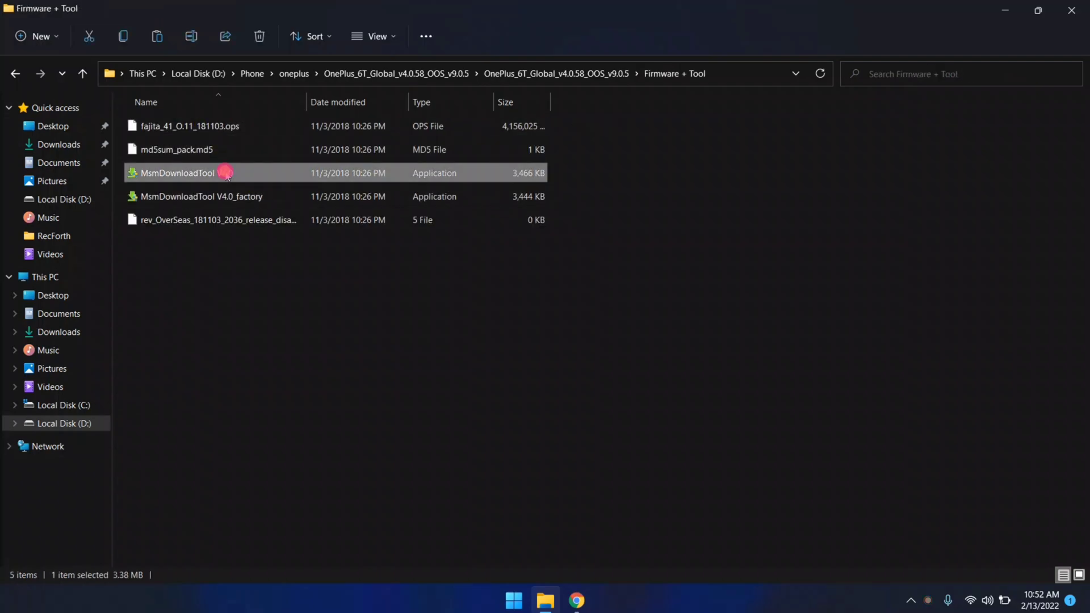
{"action": "right_click", "coordinate": [226, 173]}
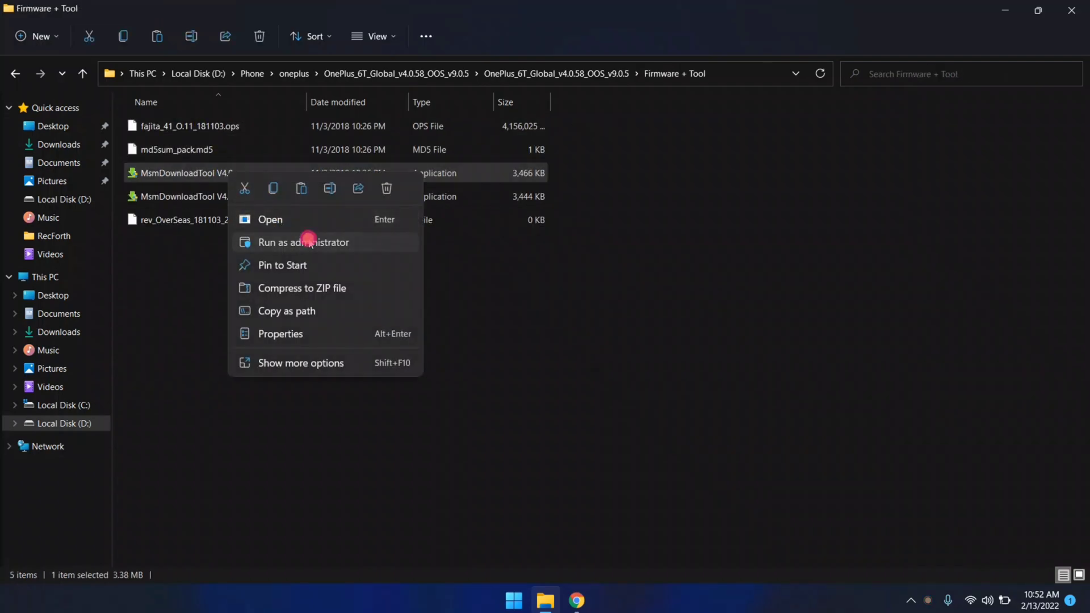
{"action": "left_click", "coordinate": [307, 238]}
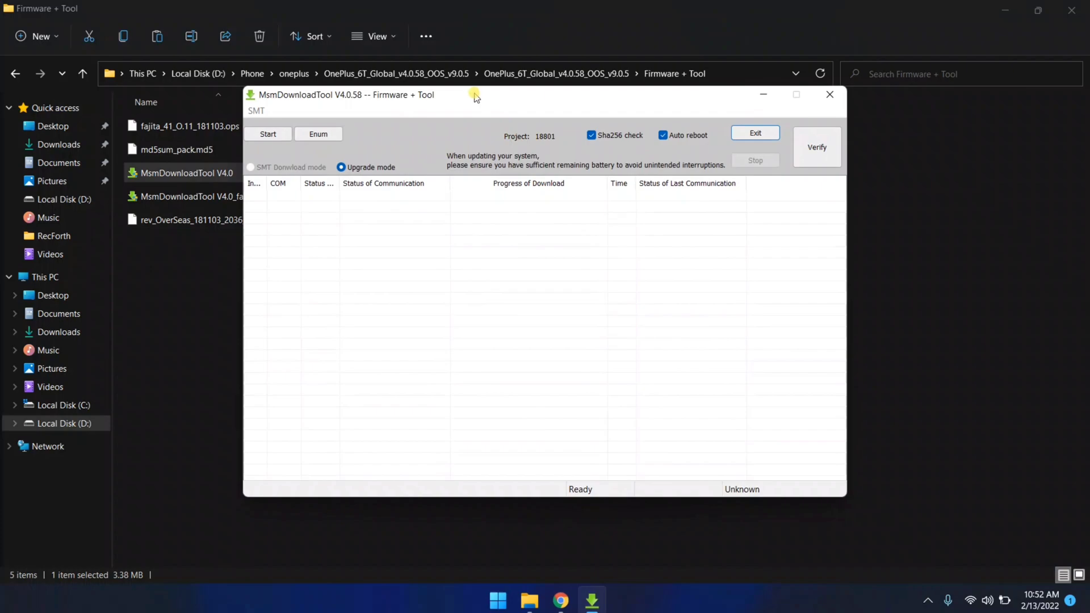
Step: Move the tool window lower and return Explorer to the package's top folder
{"action": "left_click_drag", "start_coordinate": [476, 98], "coordinate": [482, 135]}
{"action": "left_click", "coordinate": [223, 265]}
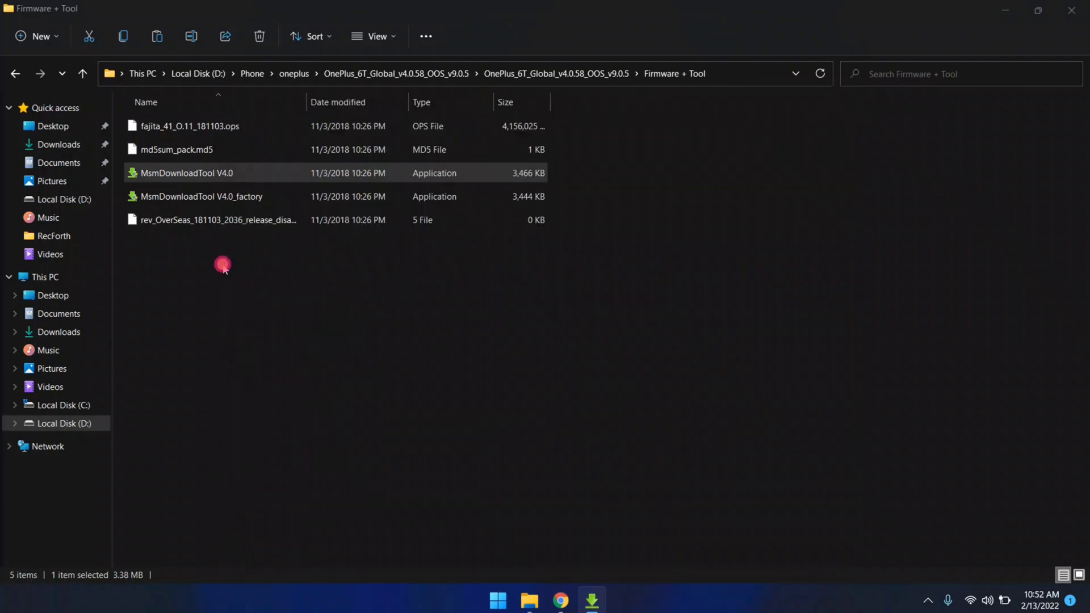
{"action": "key", "text": "BackSpace"}
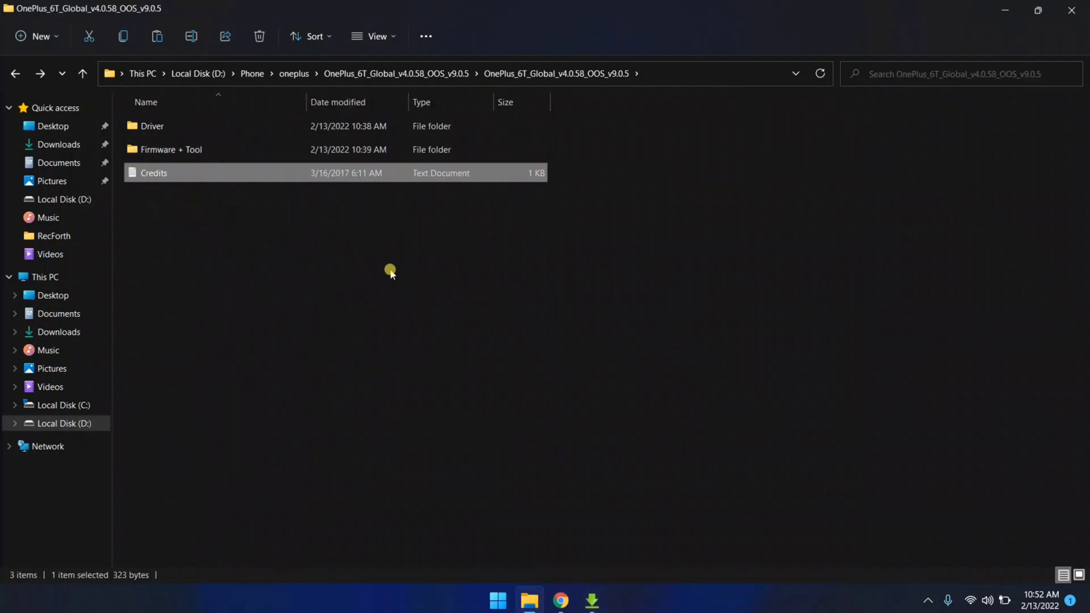
Step: Run OnePlus_USB_Drivers_Setup from OnePlus-USB-Drivers, install it in English, and finish the wizard
{"action": "key", "text": "super+d"}
{"action": "right_click", "coordinate": [36, 310]}
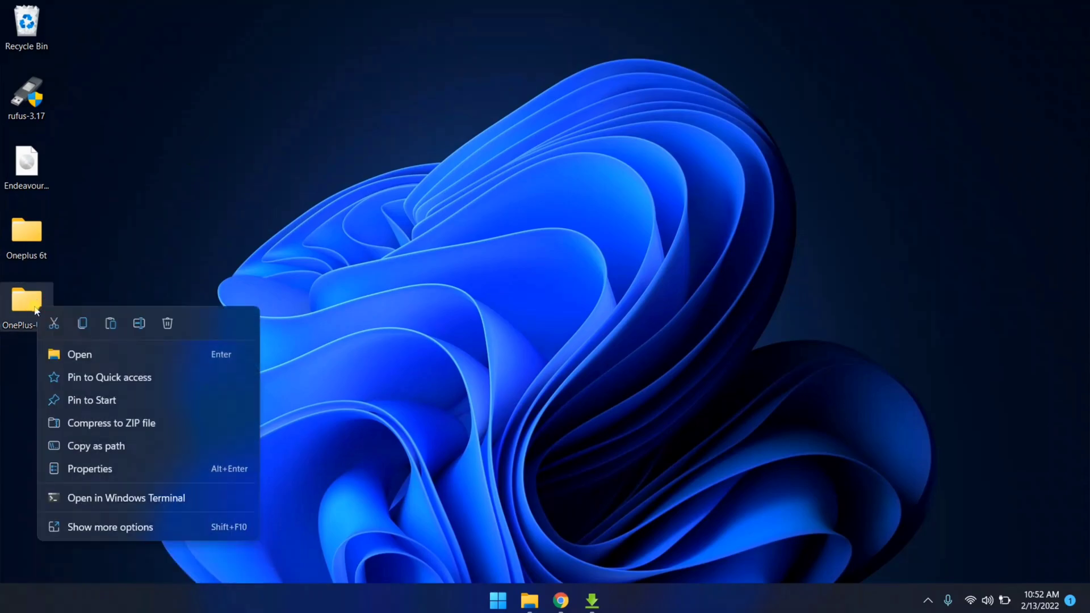
{"action": "left_click", "coordinate": [88, 353]}
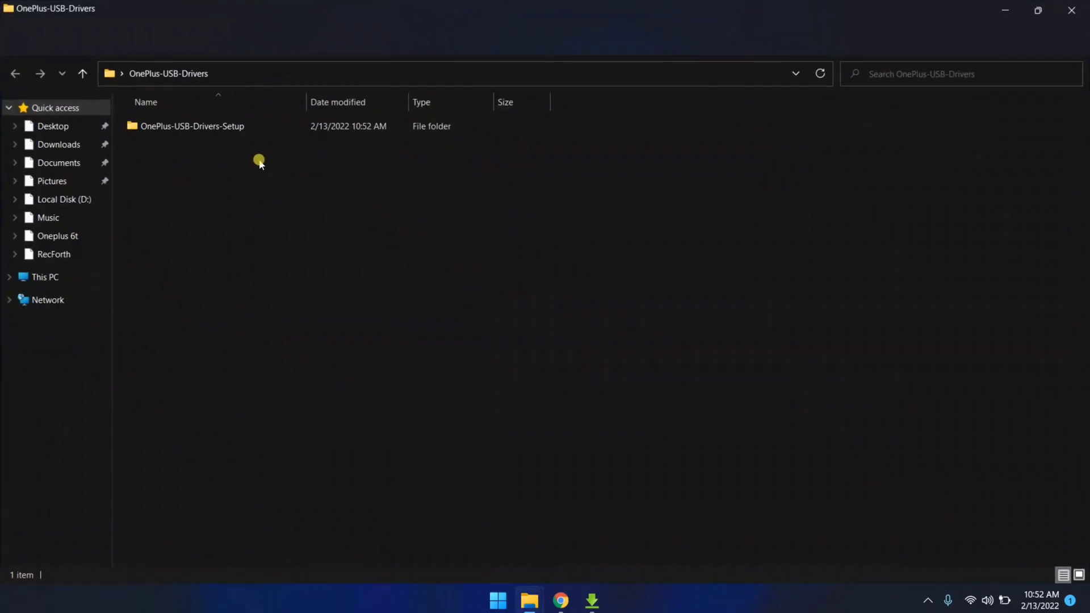
{"action": "double_click", "coordinate": [228, 126]}
{"action": "left_click", "coordinate": [243, 126]}
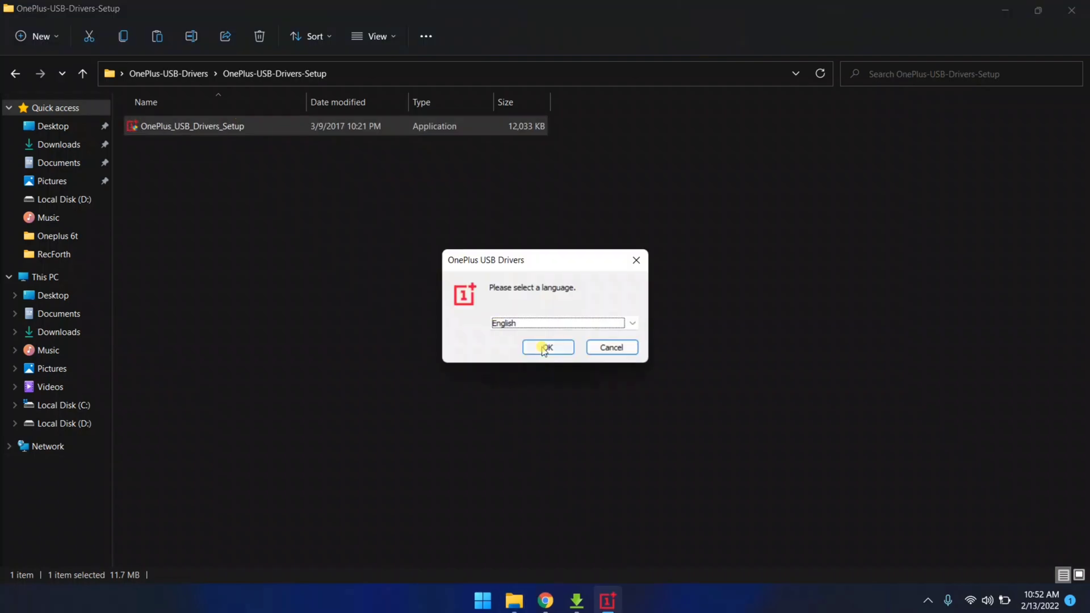
{"action": "left_click", "coordinate": [549, 345]}
{"action": "left_click", "coordinate": [625, 430]}
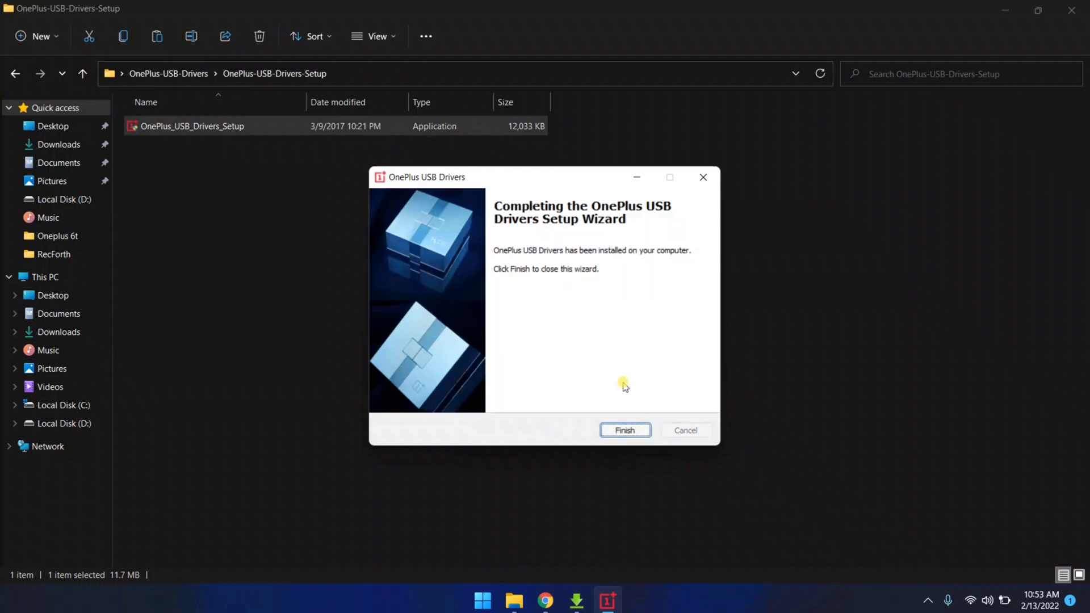
{"action": "left_click", "coordinate": [625, 429]}
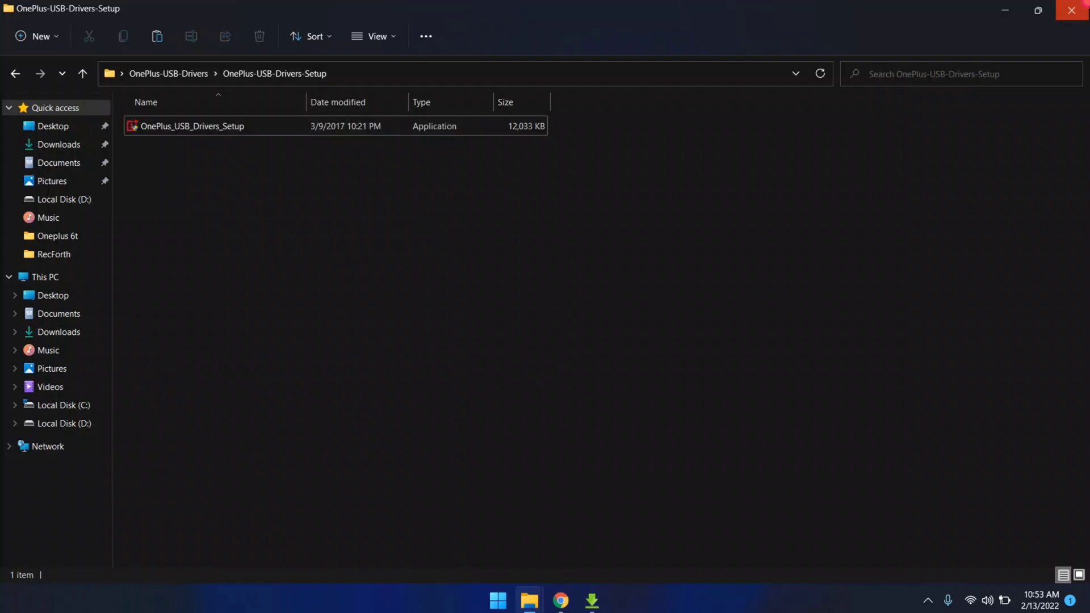
Step: Install the Qualcomm QDLoader drivers with WWAN-DHCP setup type and default features, then finish
{"action": "left_click", "coordinate": [1071, 10]}
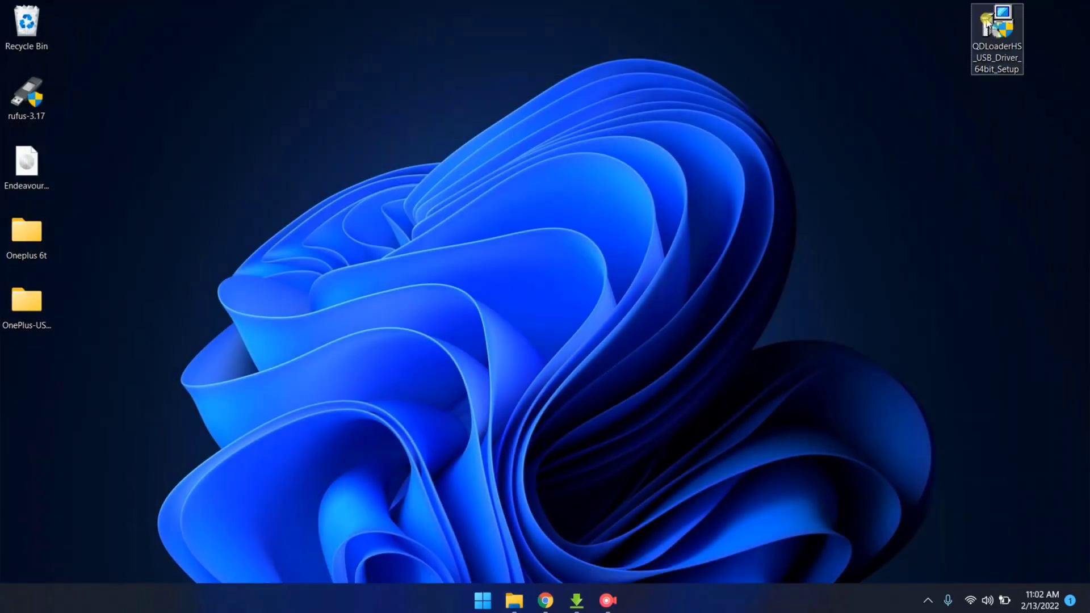
{"action": "double_click", "coordinate": [988, 22]}
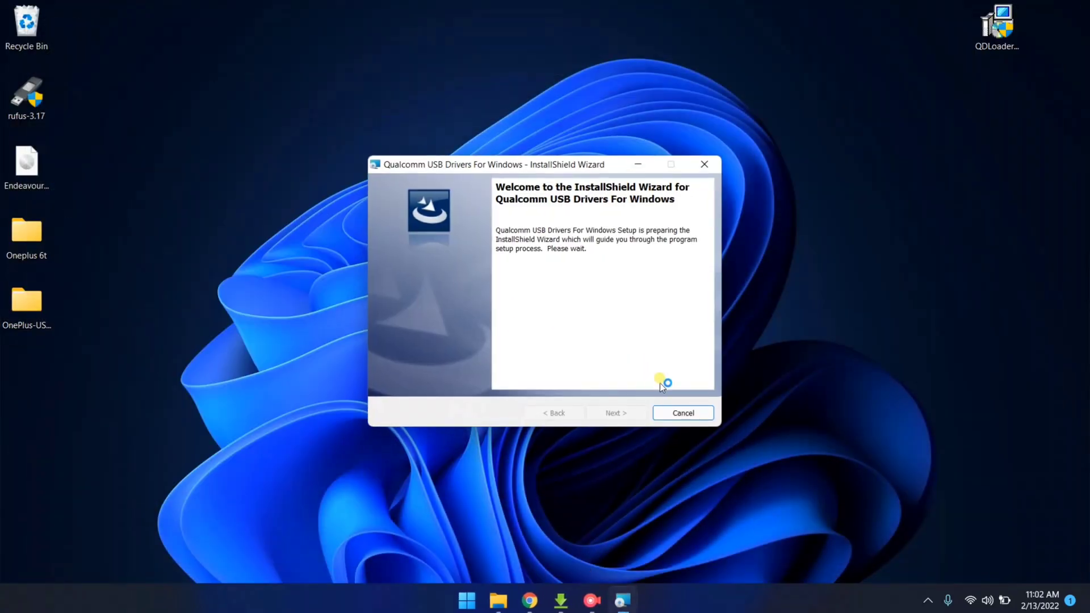
{"action": "left_click", "coordinate": [598, 410]}
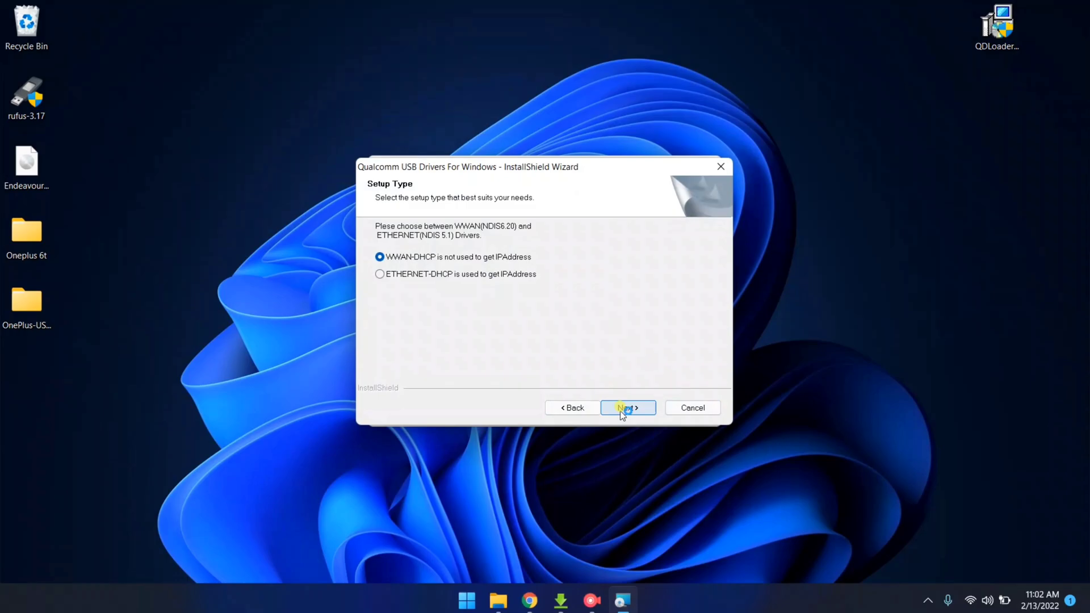
{"action": "left_click", "coordinate": [620, 410]}
{"action": "left_click", "coordinate": [620, 411]}
{"action": "left_click", "coordinate": [620, 411]}
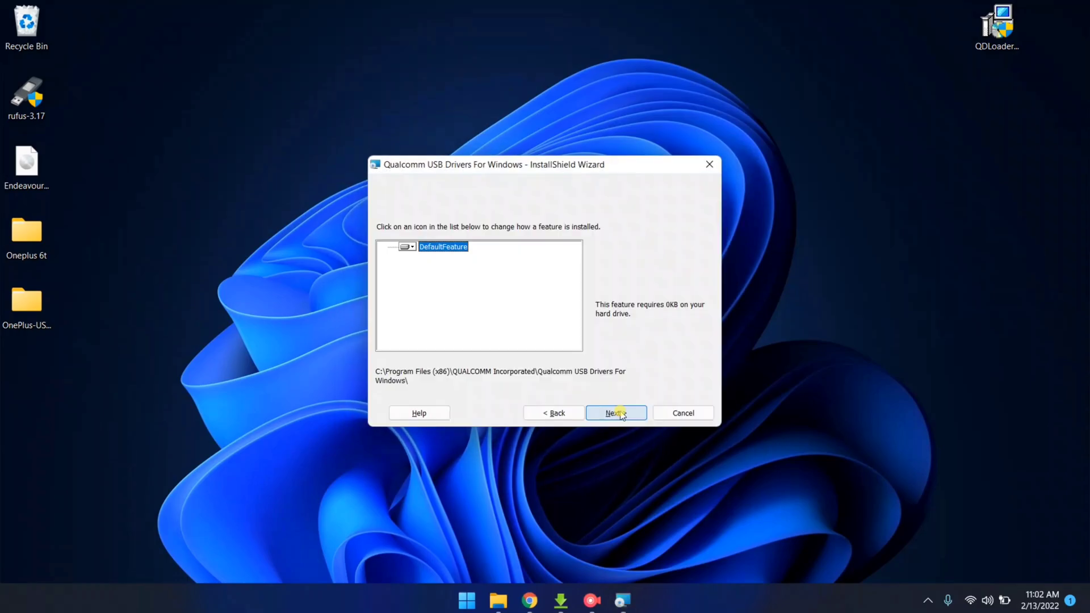
{"action": "left_click", "coordinate": [620, 412]}
{"action": "left_click", "coordinate": [620, 412]}
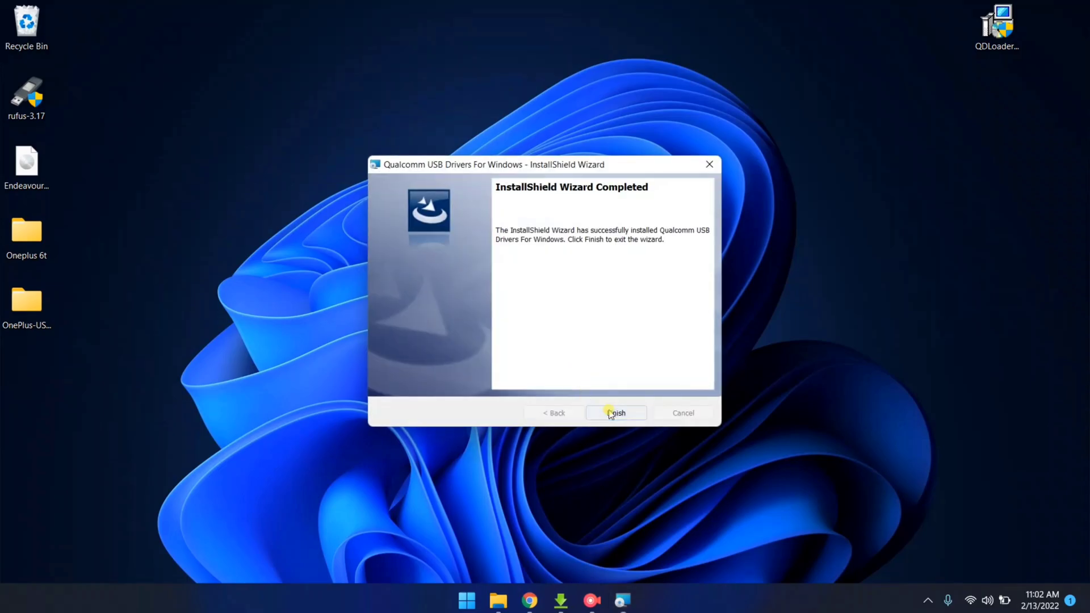
{"action": "left_click", "coordinate": [610, 413]}
{"action": "left_click", "coordinate": [635, 369]}
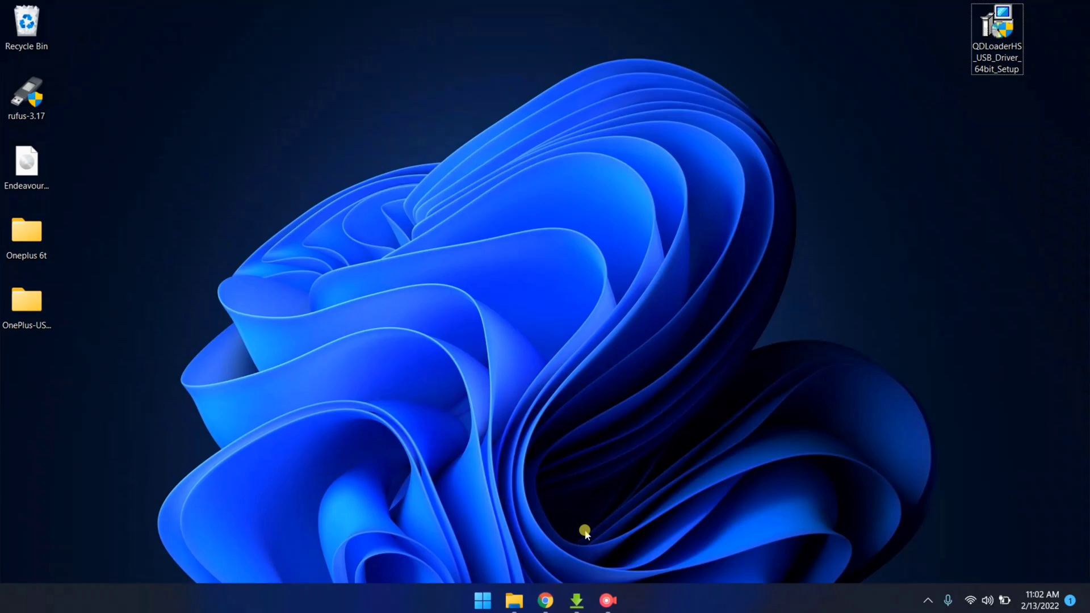
Step: Check Device Manager shows Qualcomm HS-USB QDLoader 9008 (COM3) under Ports, then minimise it
{"action": "key", "text": "super+x"}
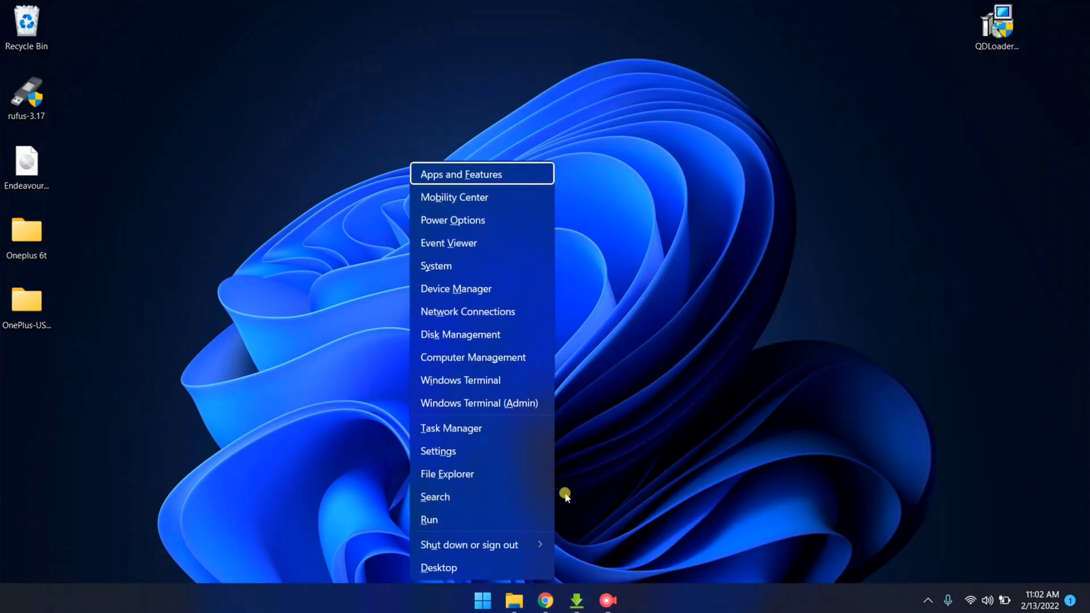
{"action": "left_click", "coordinate": [459, 290]}
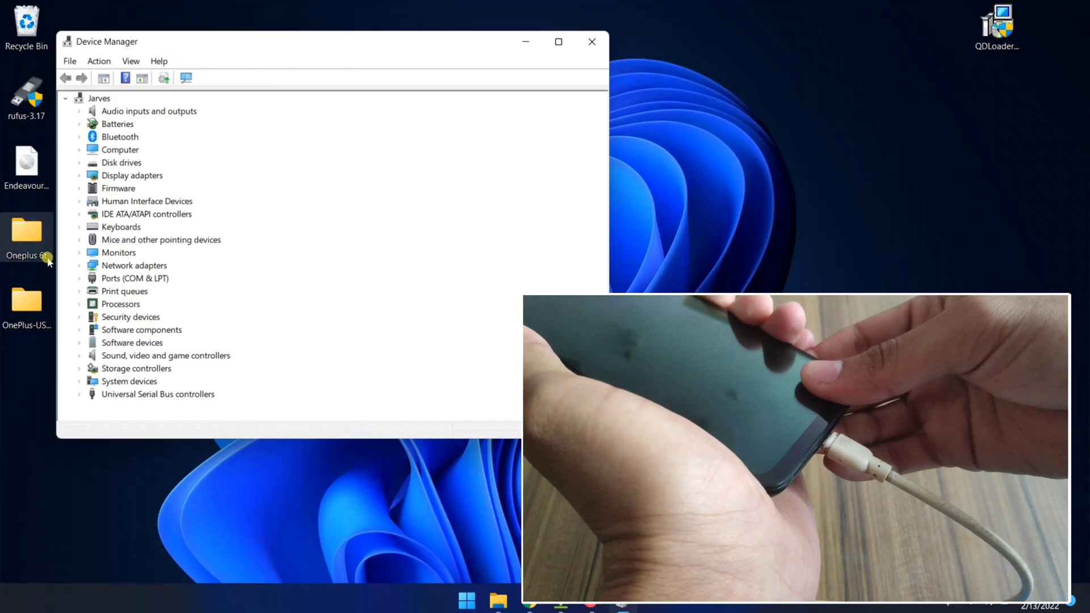
{"action": "left_click", "coordinate": [79, 278]}
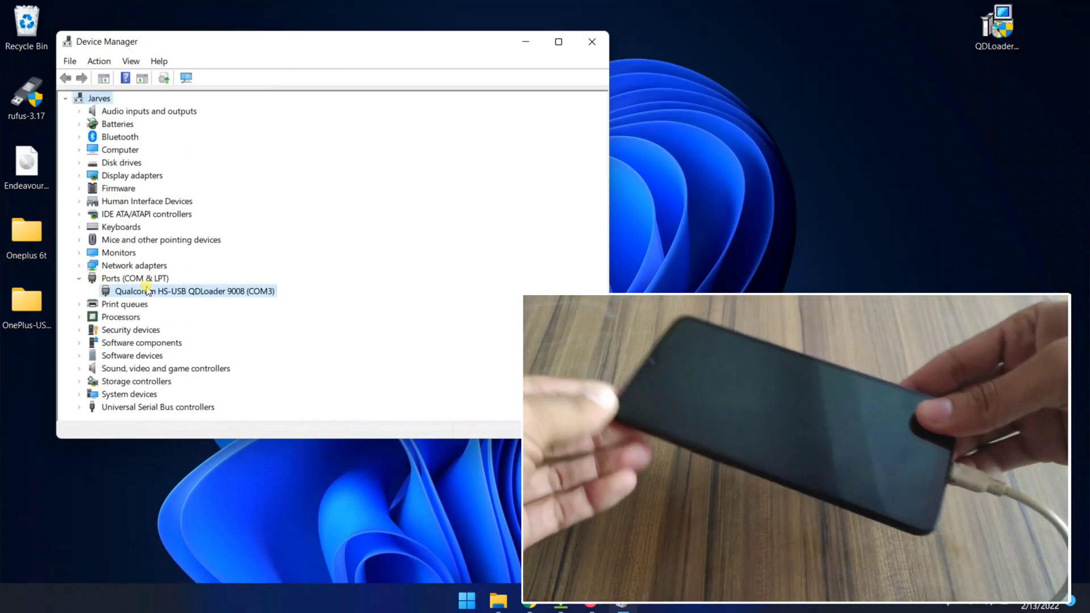
{"action": "left_click", "coordinate": [147, 290]}
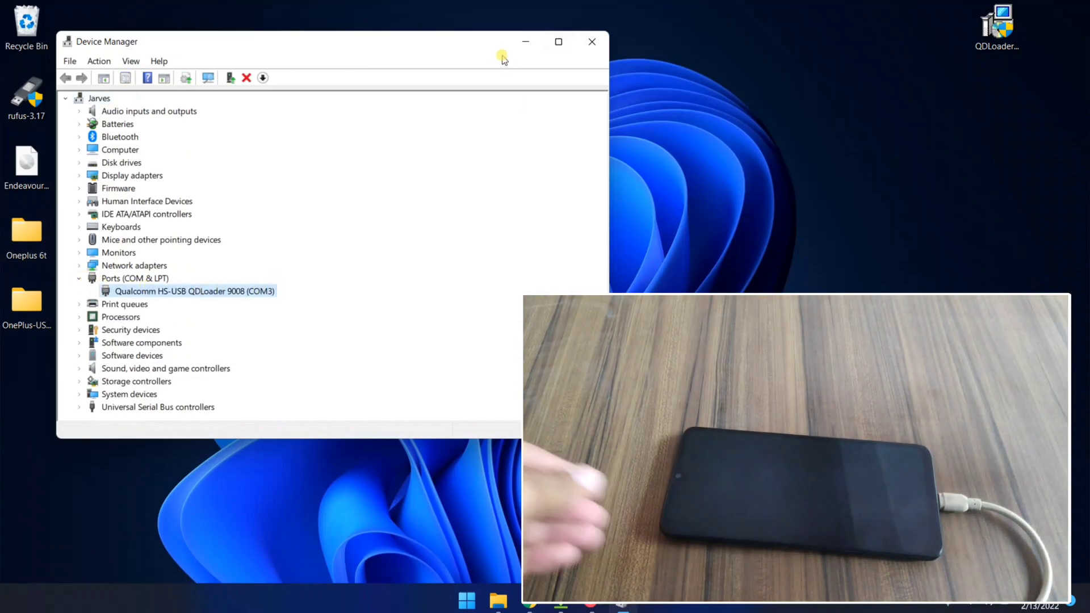
{"action": "left_click", "coordinate": [525, 42]}
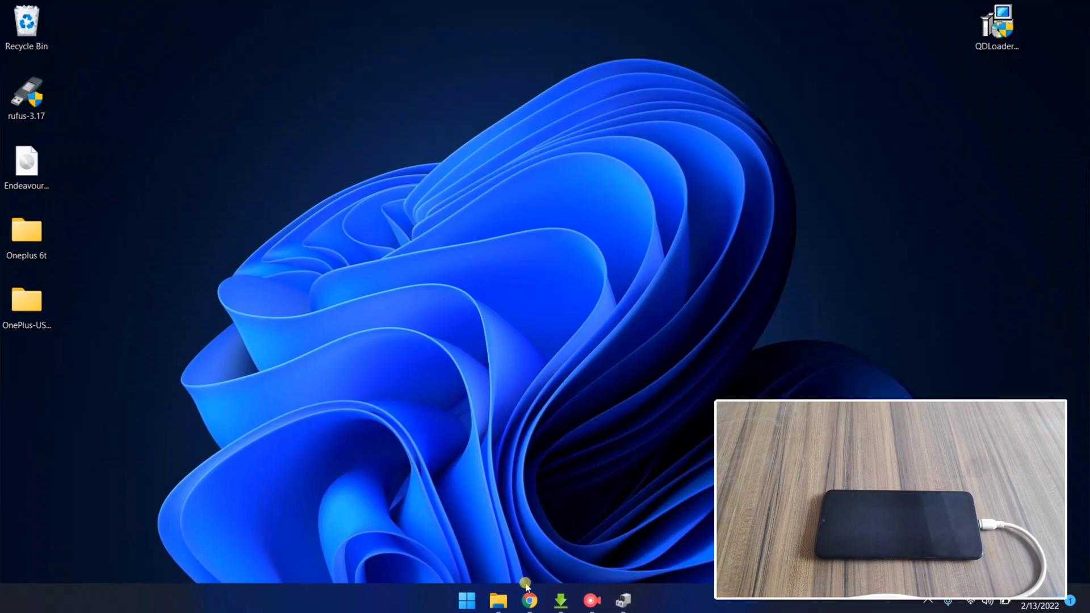
Step: Enumerate the phone on COM3 in MsmDownloadTool, widen the Status column, and start the upgrade
{"action": "left_click", "coordinate": [561, 601]}
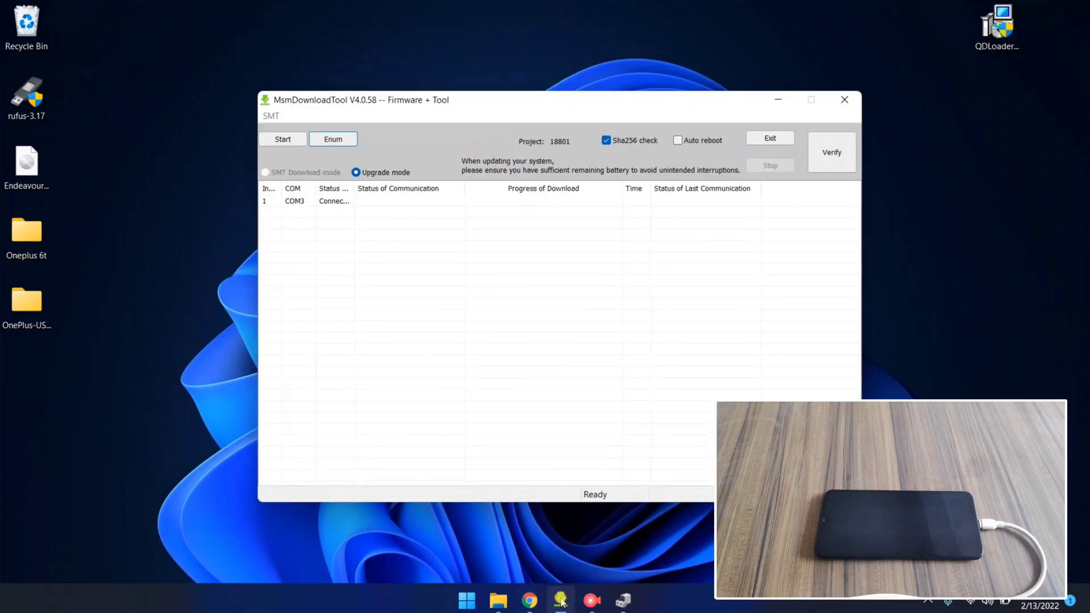
{"action": "left_click", "coordinate": [335, 141]}
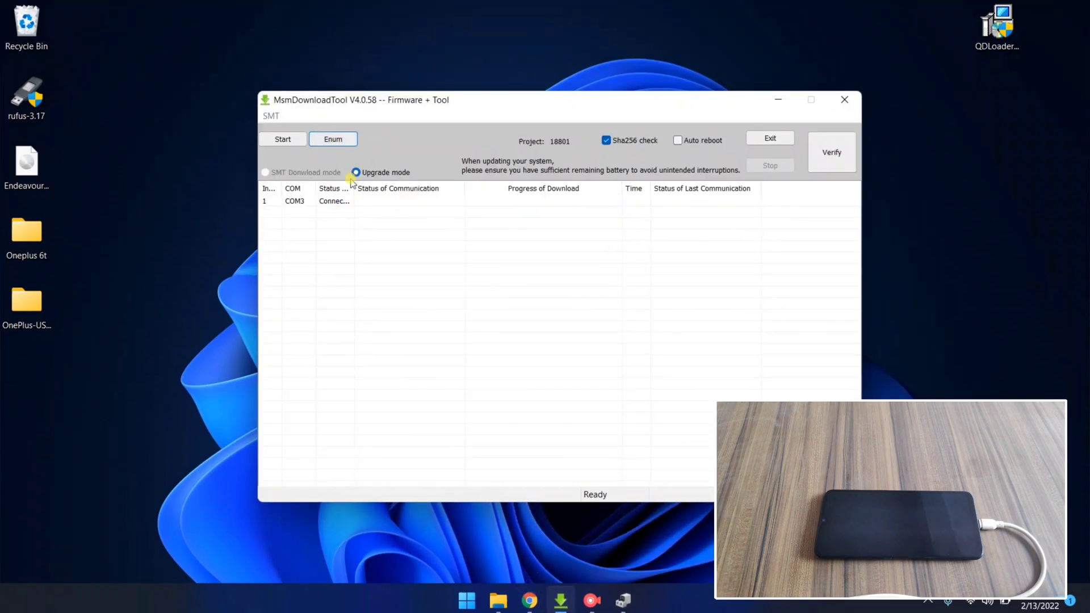
{"action": "left_click_drag", "start_coordinate": [354, 188], "coordinate": [395, 188]}
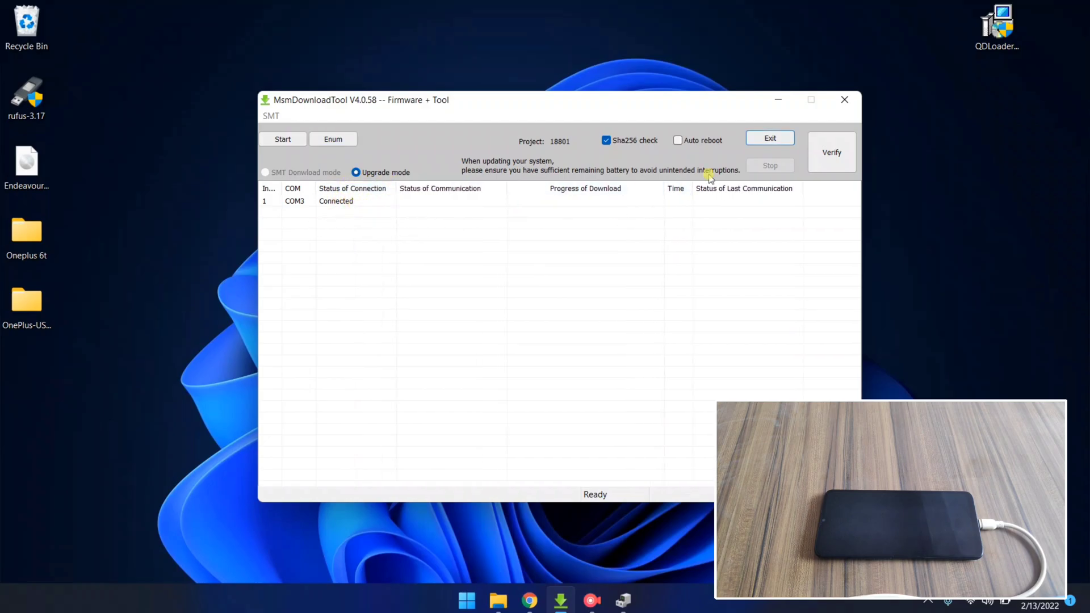
{"action": "left_click", "coordinate": [286, 141]}
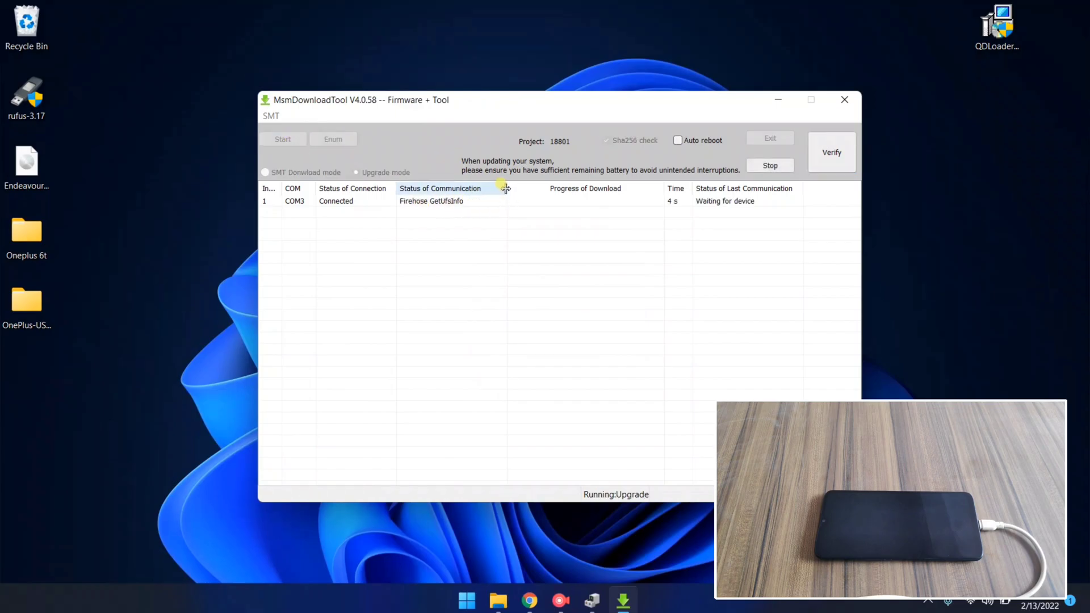
Step: Widen the Status of Communication column and let the firmware download finish
{"action": "left_click_drag", "start_coordinate": [507, 188], "coordinate": [544, 188]}
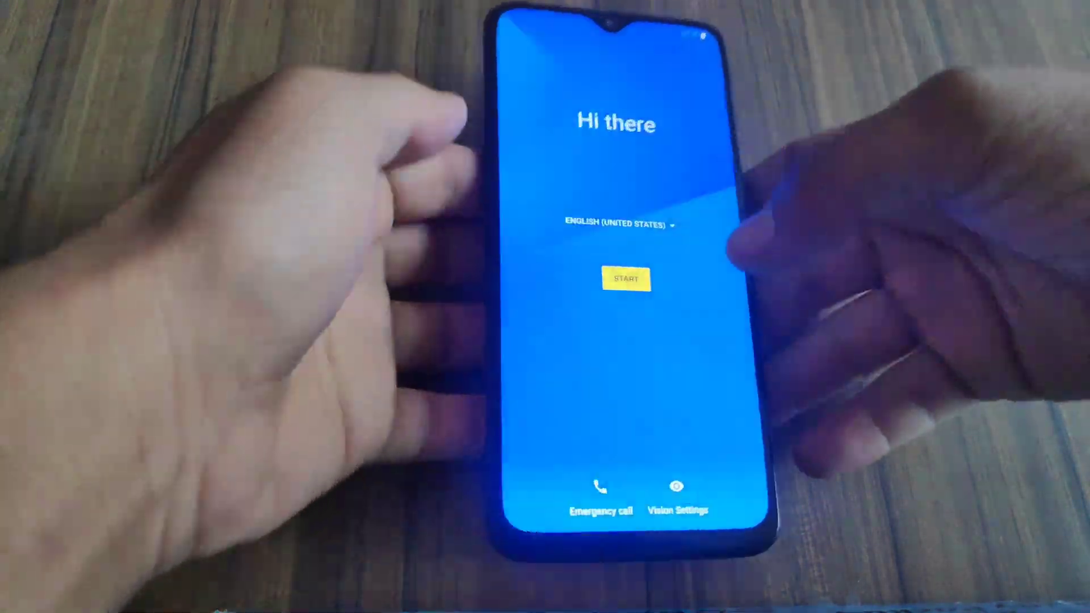
Step: Accept OnePlus terms and privacy policy, then skip SIM and Wi-Fi setup
{"action": "left_click", "coordinate": [627, 279]}
{"action": "left_click", "coordinate": [767, 422]}
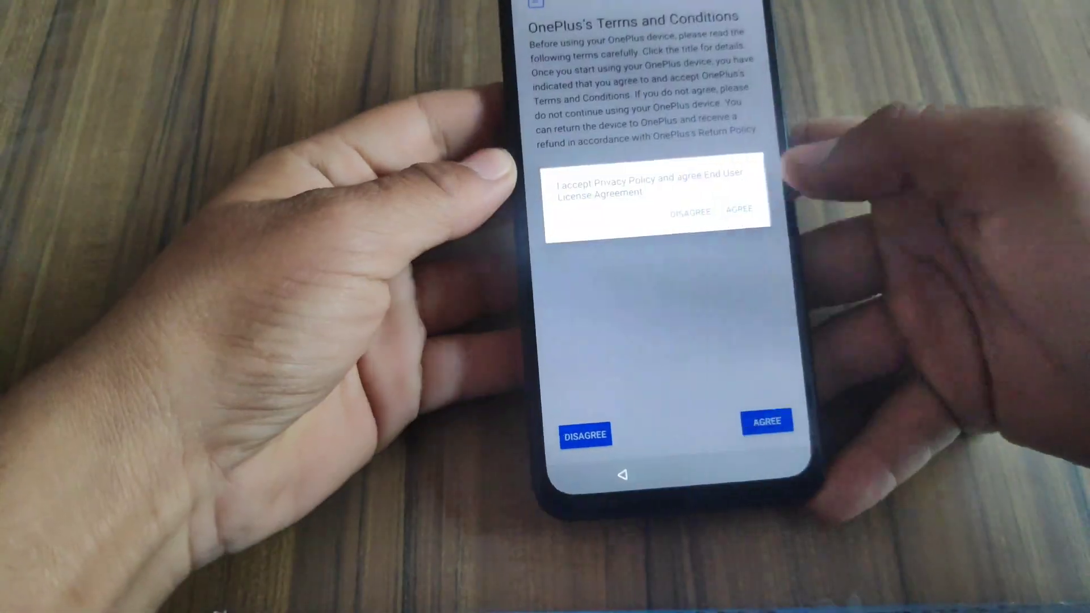
{"action": "left_click", "coordinate": [740, 209]}
{"action": "left_click", "coordinate": [766, 428]}
{"action": "left_click", "coordinate": [726, 436]}
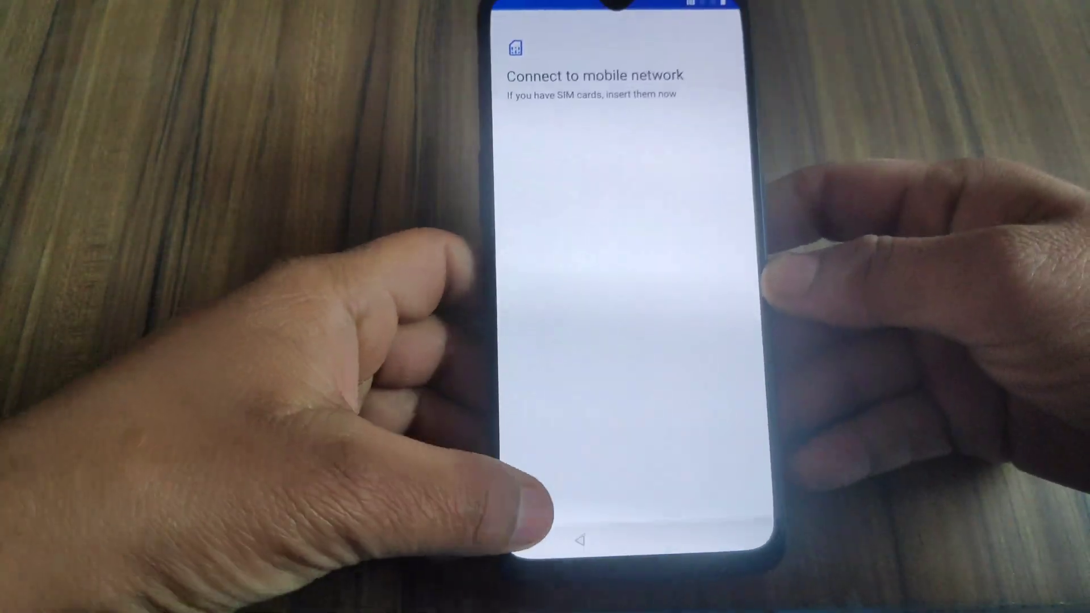
{"action": "left_click", "coordinate": [537, 531]}
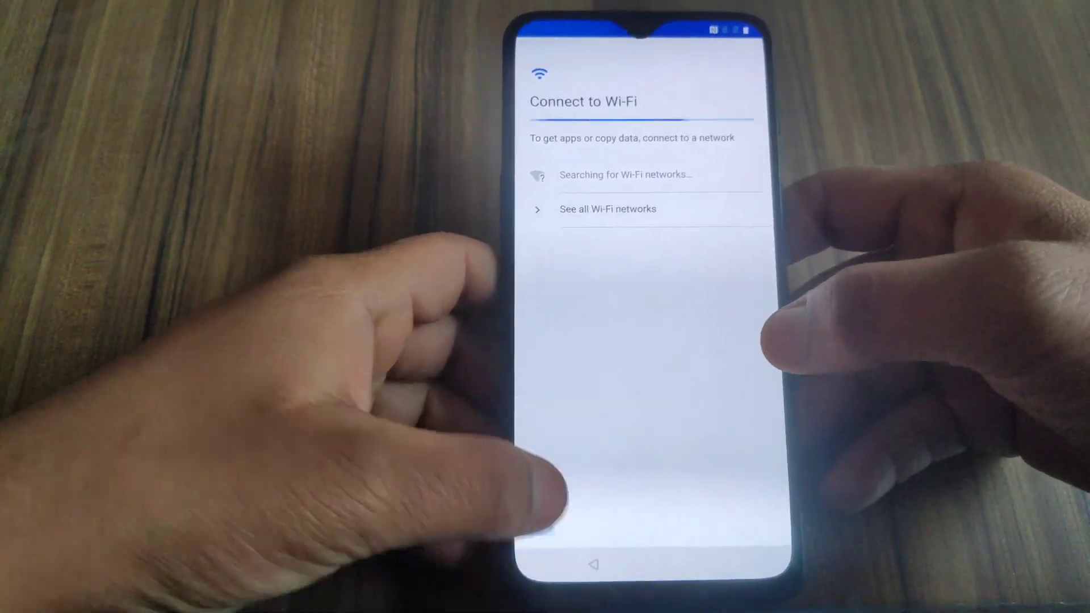
{"action": "left_click", "coordinate": [540, 528]}
{"action": "left_click", "coordinate": [721, 358]}
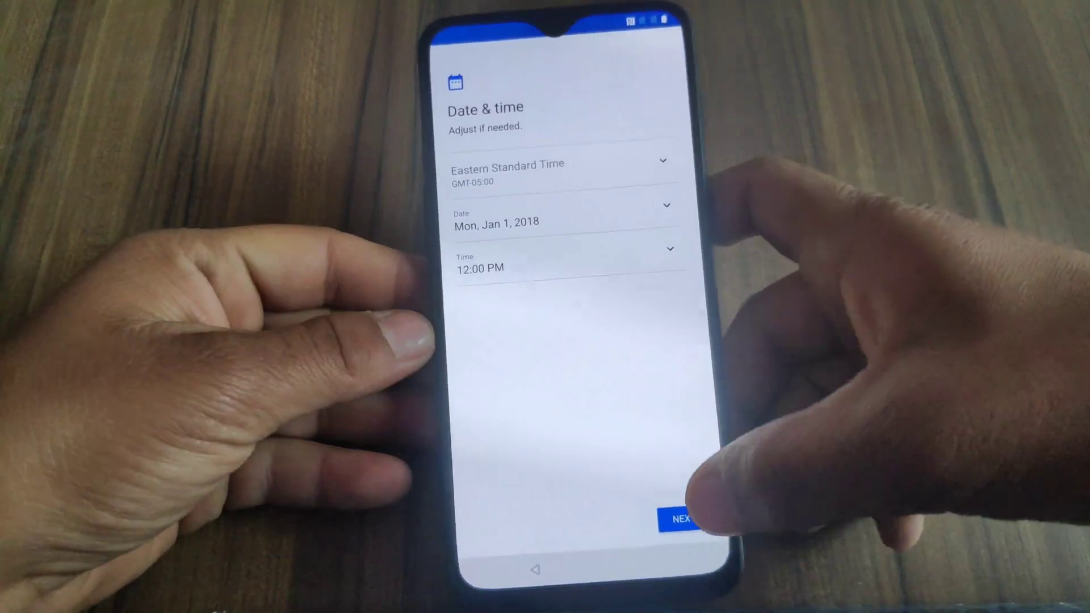
Step: Keep default date, accept Google services, skip face and fingerprint unlock, keep gestures and calibration defaults
{"action": "left_click", "coordinate": [679, 519]}
{"action": "left_click", "coordinate": [531, 525]}
{"action": "left_click", "coordinate": [531, 525]}
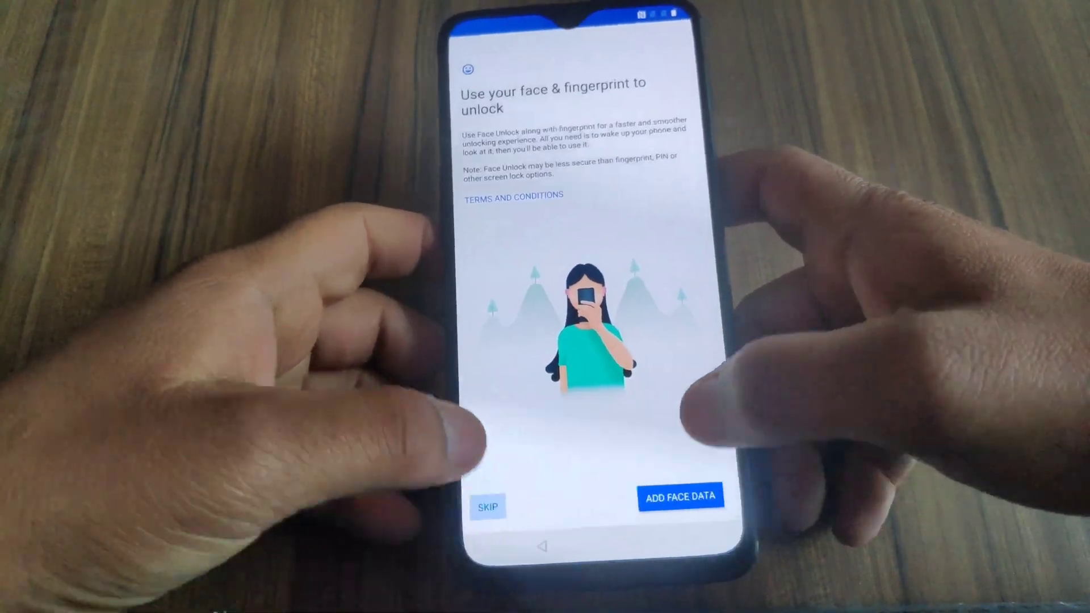
{"action": "left_click", "coordinate": [488, 507]}
{"action": "left_click", "coordinate": [489, 514]}
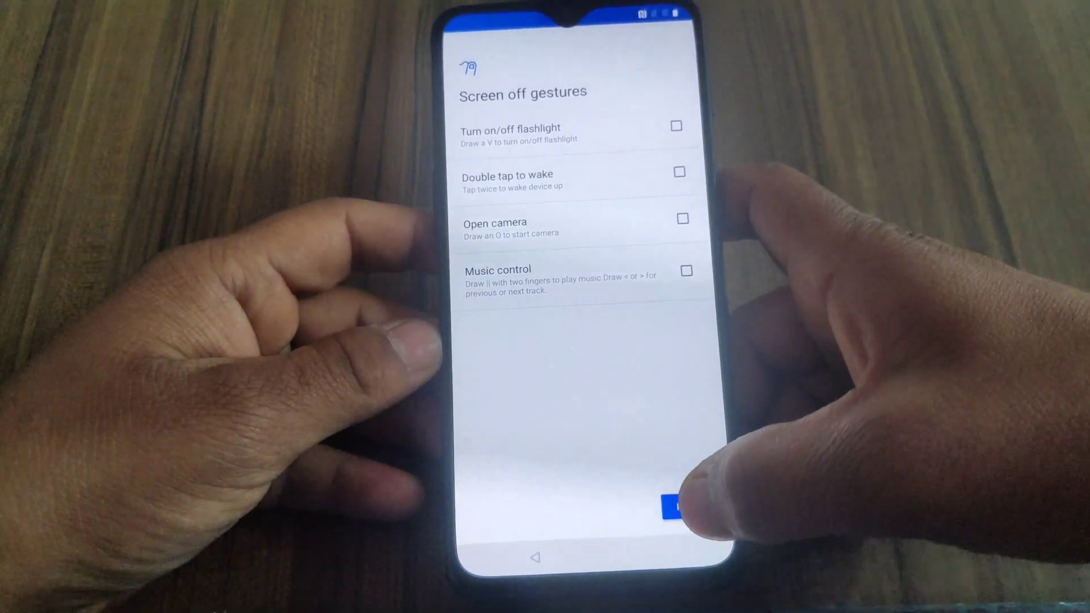
{"action": "left_click", "coordinate": [687, 524]}
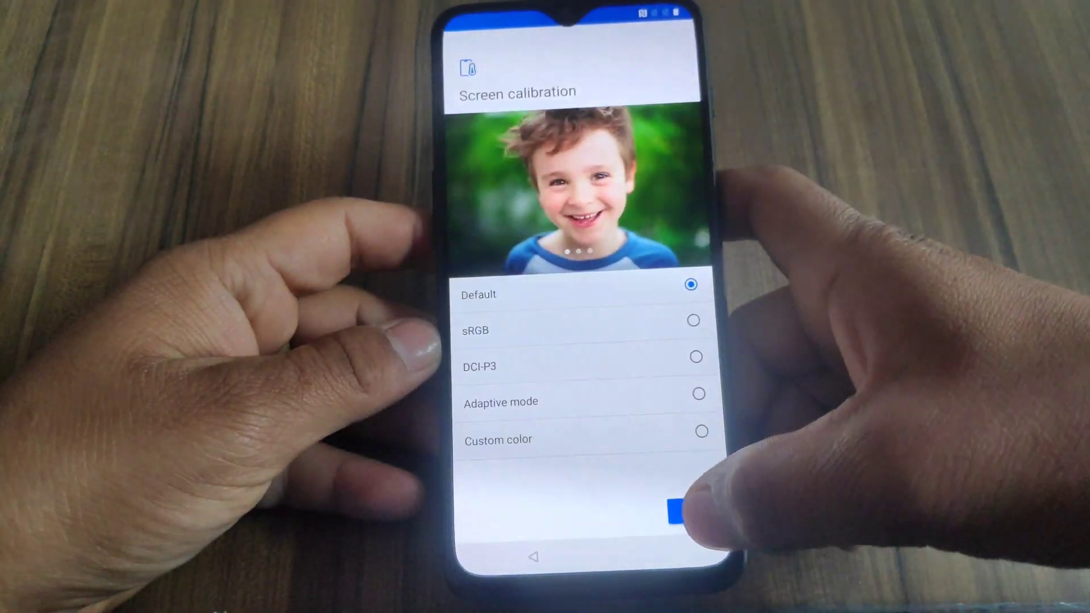
{"action": "left_click", "coordinate": [677, 512]}
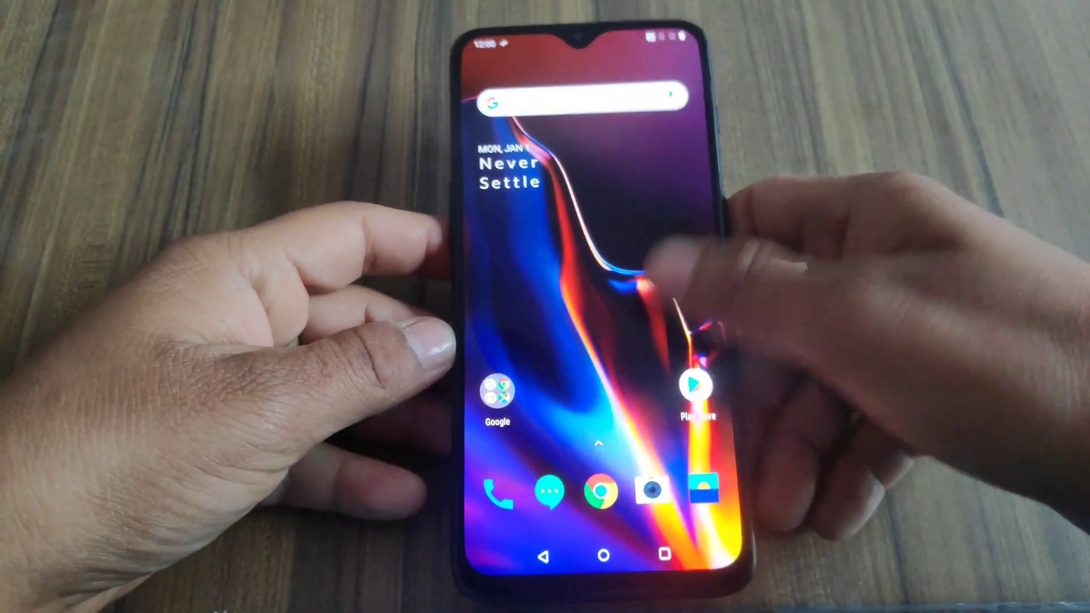
Step: Open the app drawer, allow the launcher file access, and dismiss the Hidden Space tip
{"action": "left_click_drag", "start_coordinate": [596, 443], "coordinate": [596, 239]}
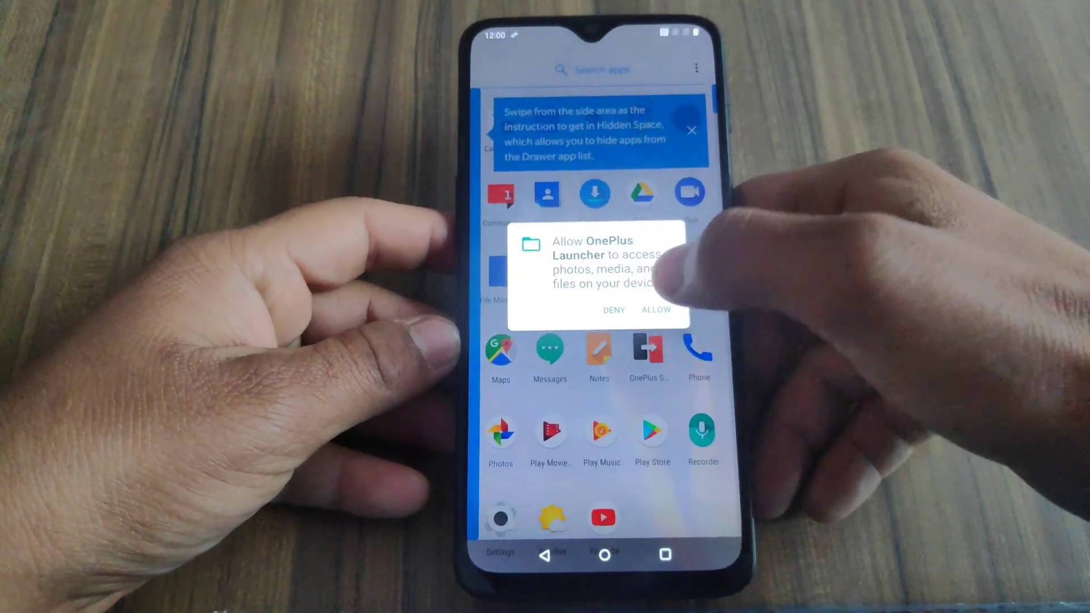
{"action": "left_click", "coordinate": [656, 310]}
{"action": "left_click", "coordinate": [692, 130]}
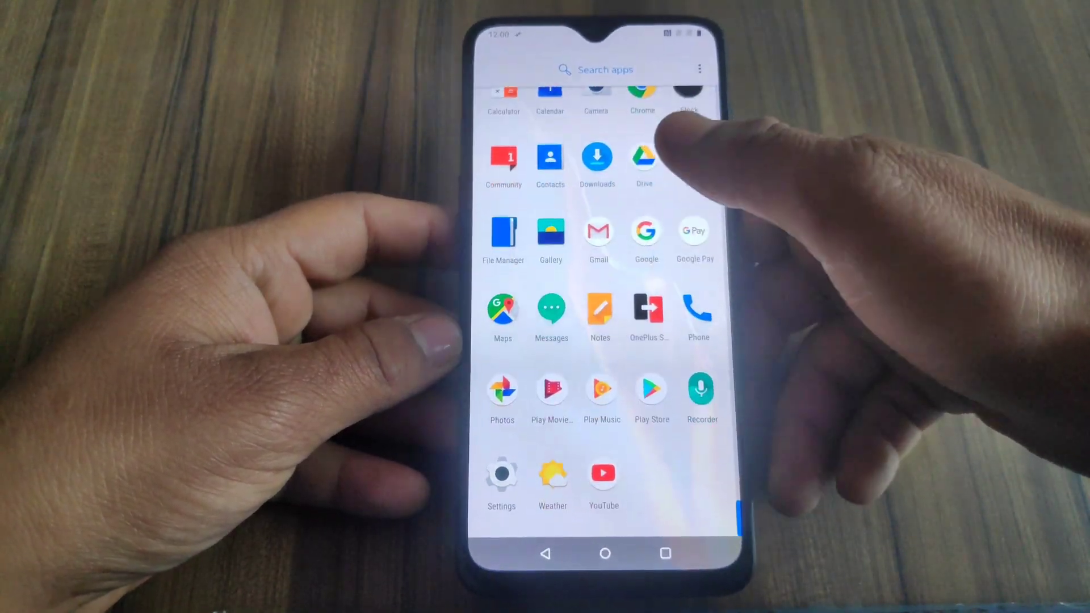